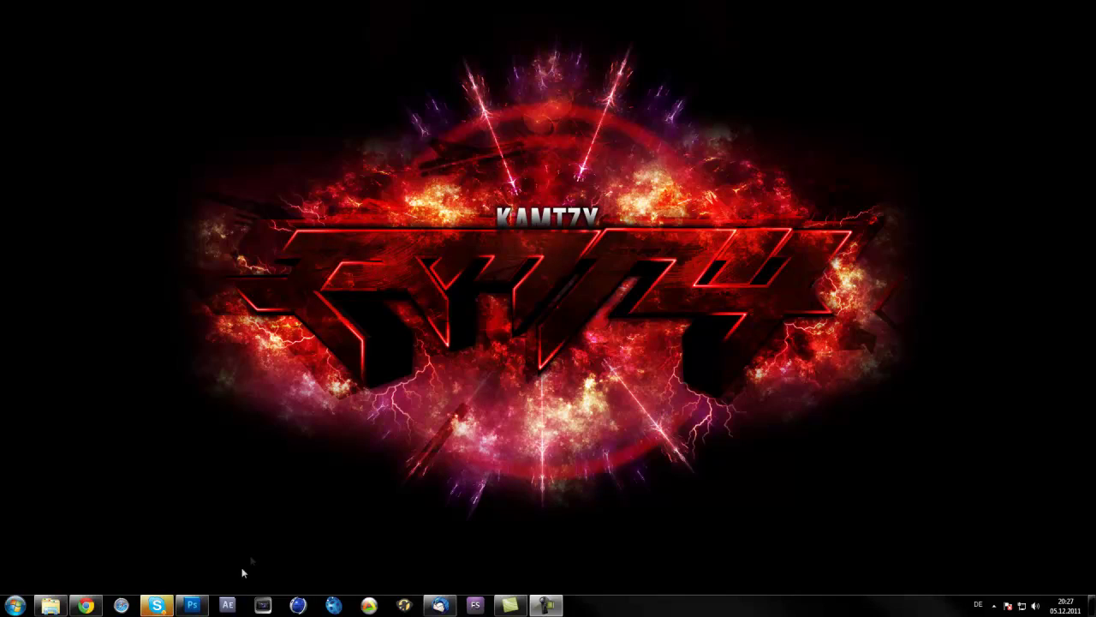
# Bring the Kamtzy logo document forward and set the Brush tool to a 2 px, 100% hardness brush.
pyautogui.click(192, 604)
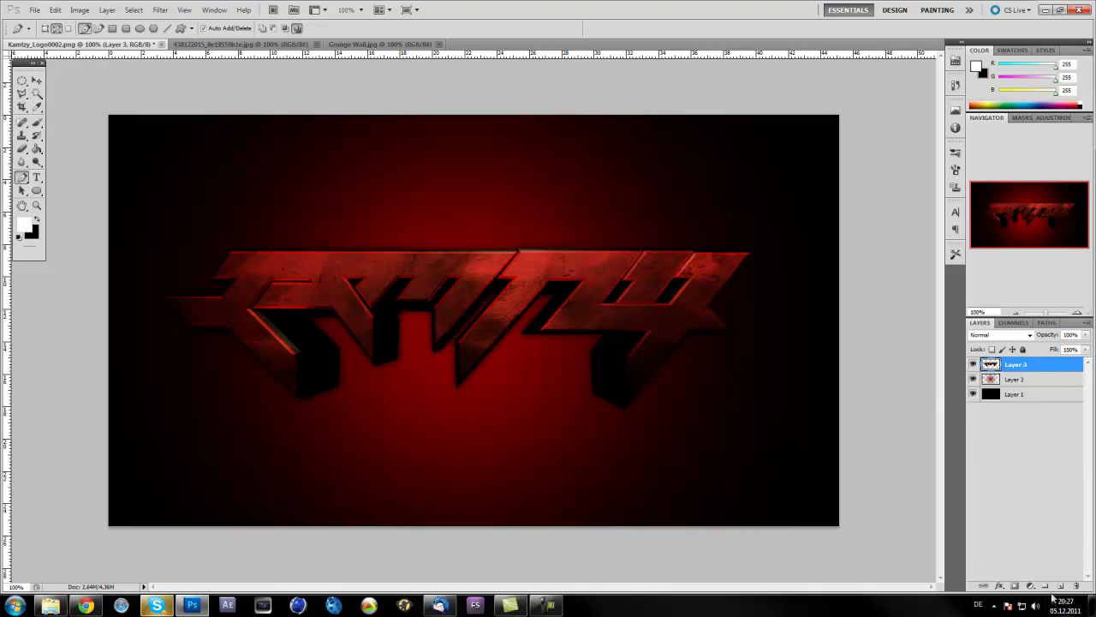
pyautogui.click(36, 122)
pyautogui.click(57, 28)
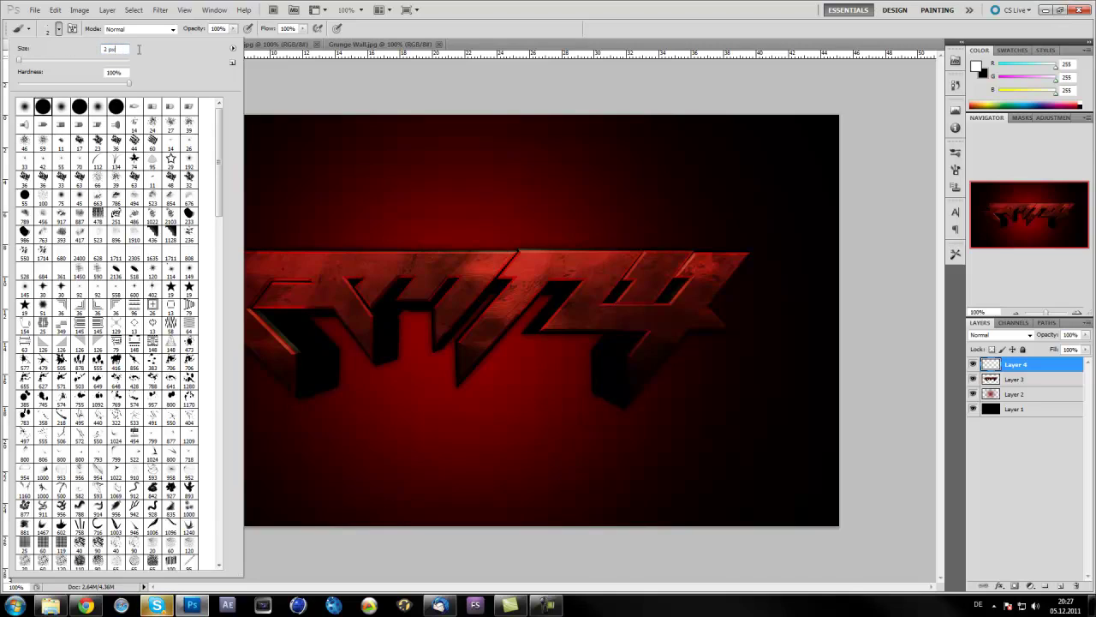
pyautogui.click(58, 31)
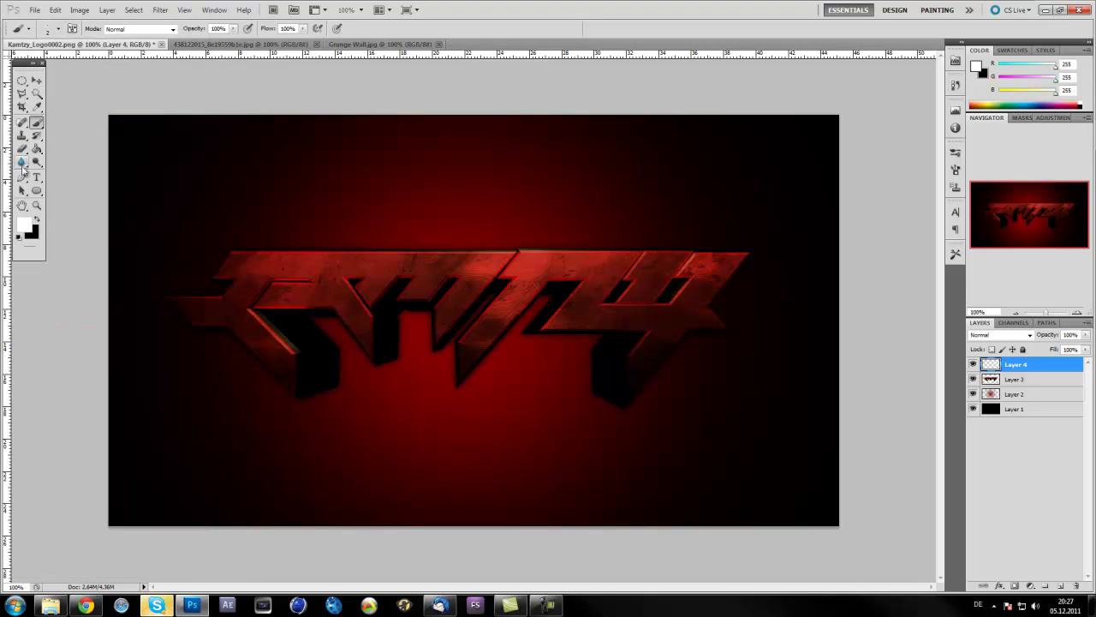
# Stroke a pen path along the first letter's lower-left edge with the white brush, then delete the path.
pyautogui.click(22, 178)
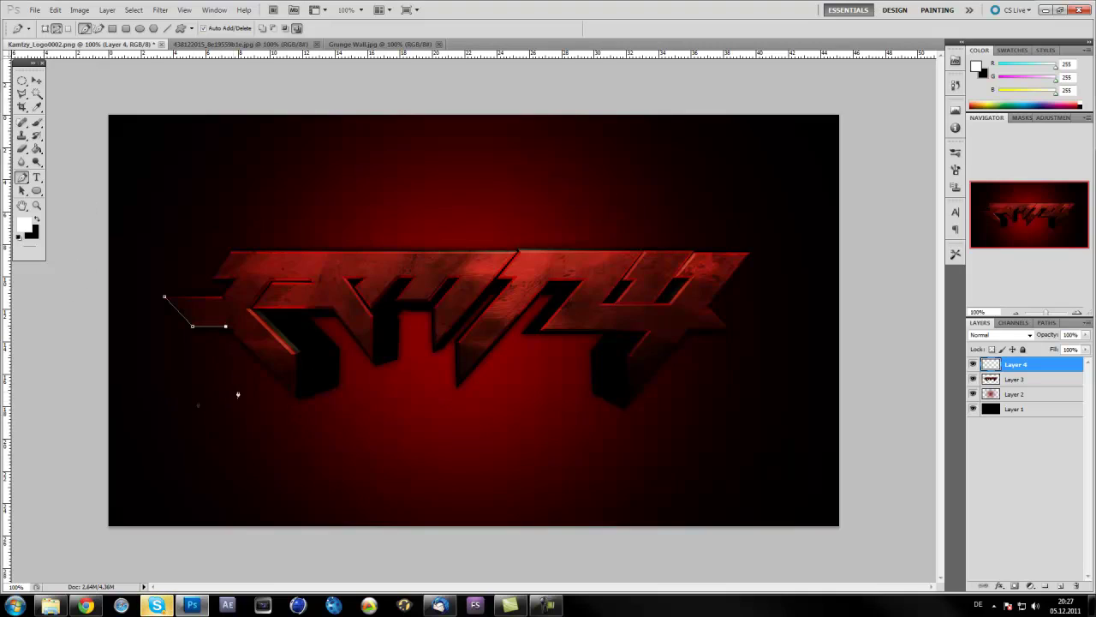
pyautogui.rightClick(198, 309)
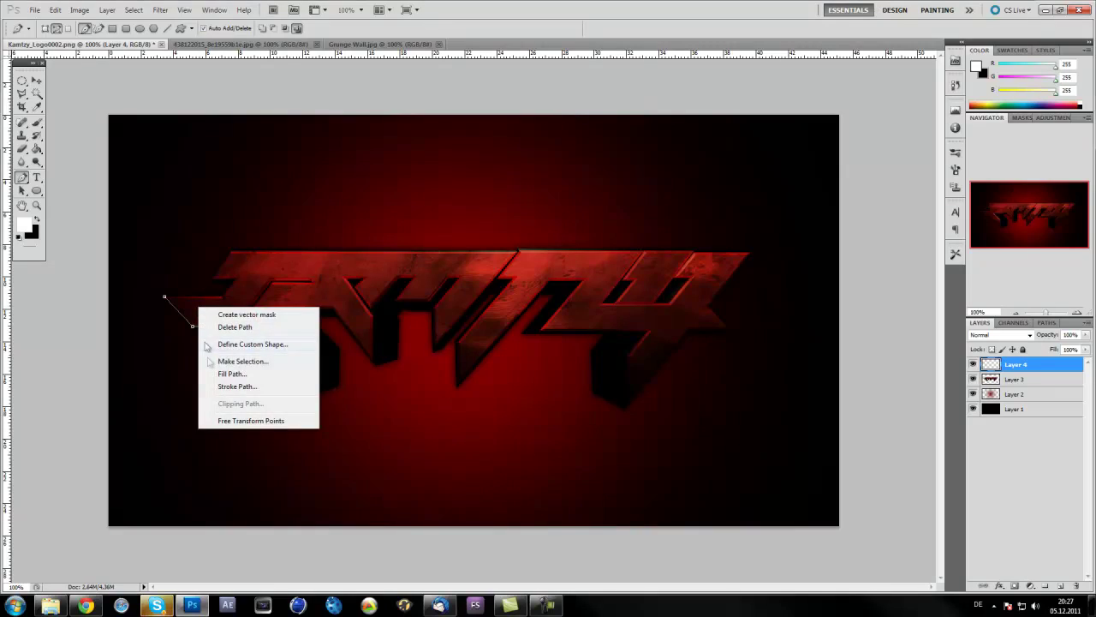
pyautogui.click(237, 386)
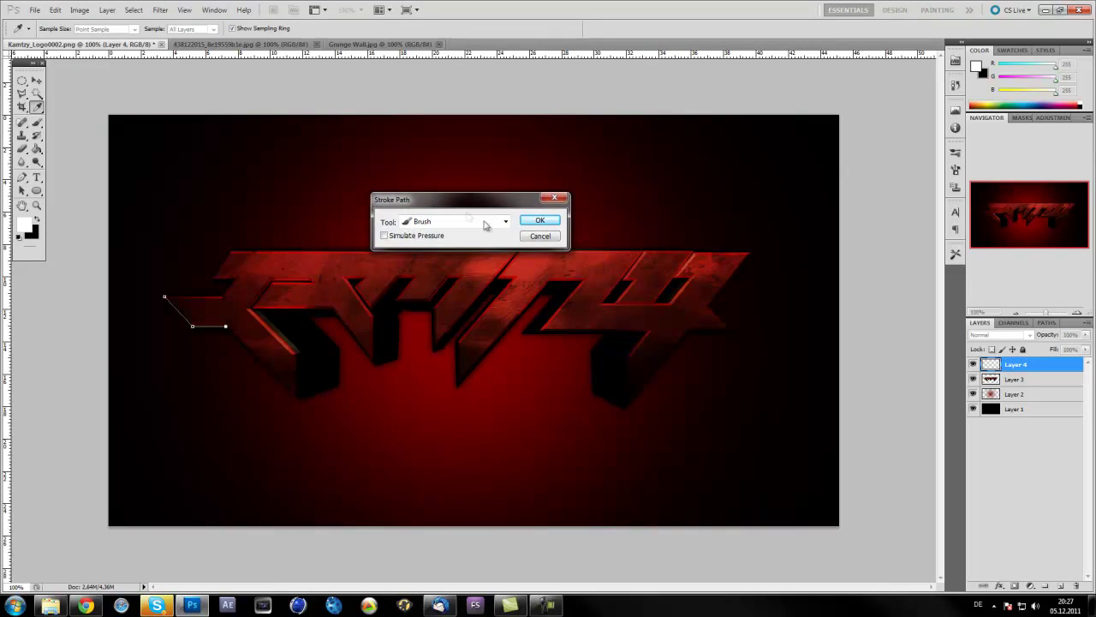
pyautogui.click(505, 221)
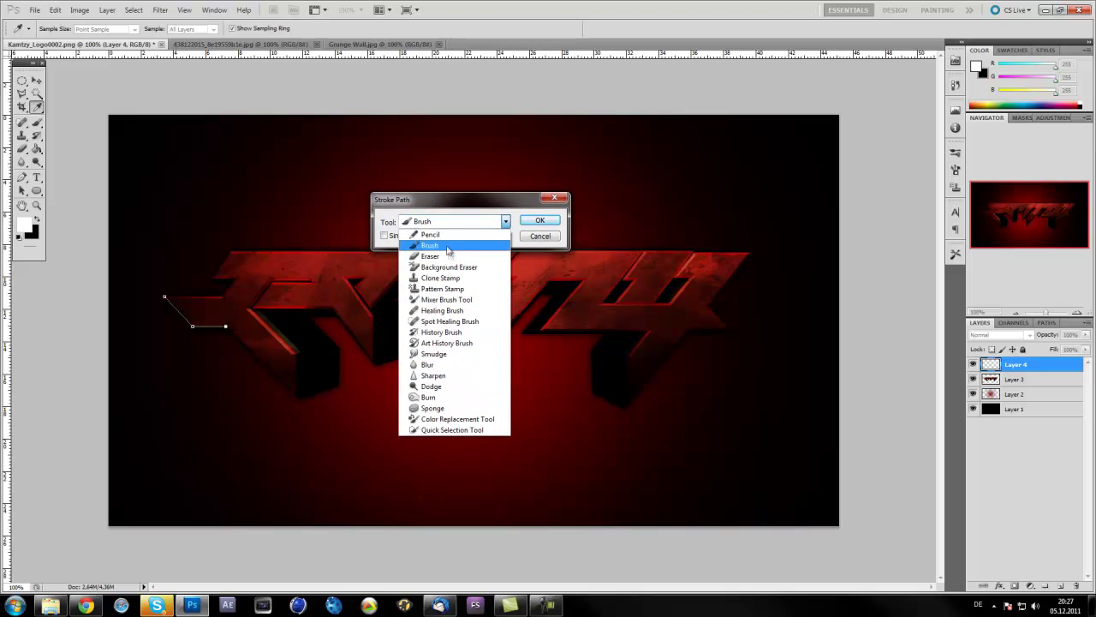
pyautogui.click(447, 248)
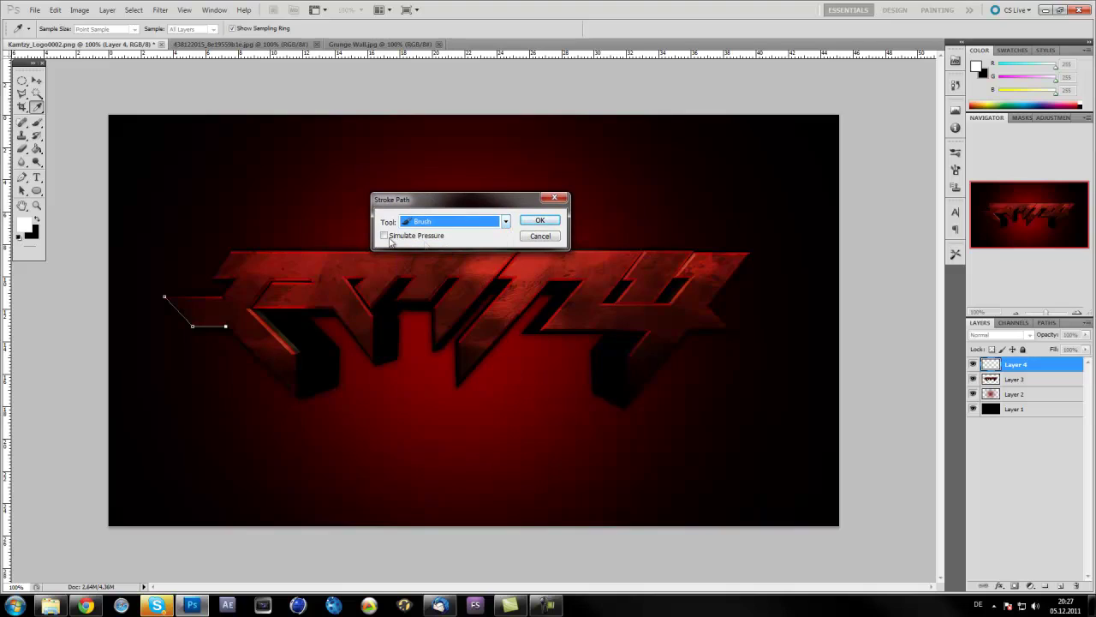
pyautogui.click(540, 221)
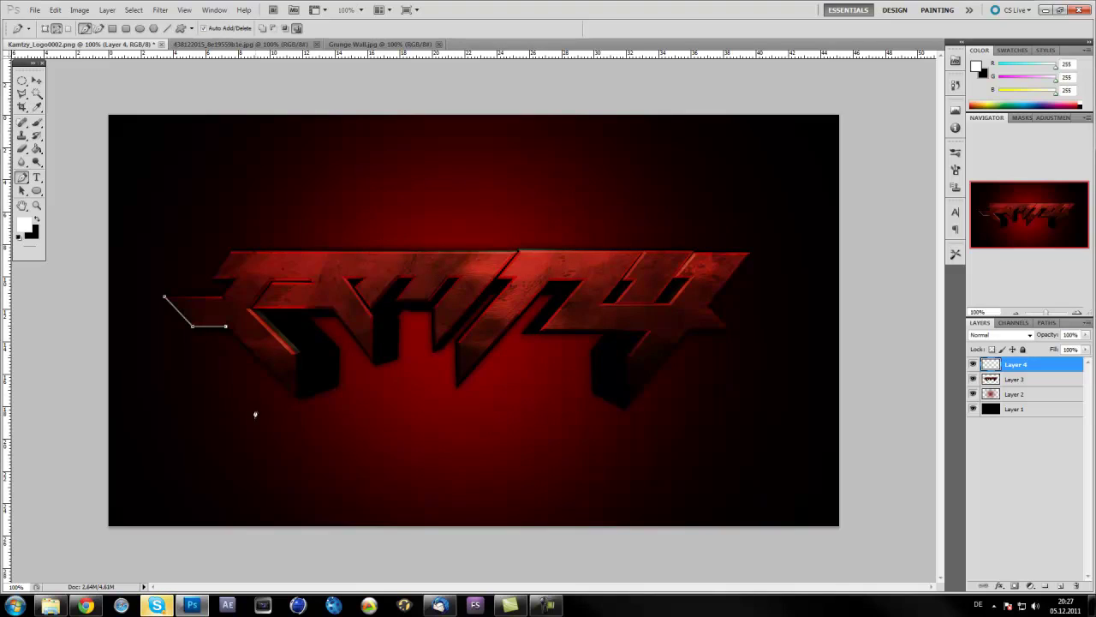
pyautogui.rightClick(220, 355)
pyautogui.click(245, 371)
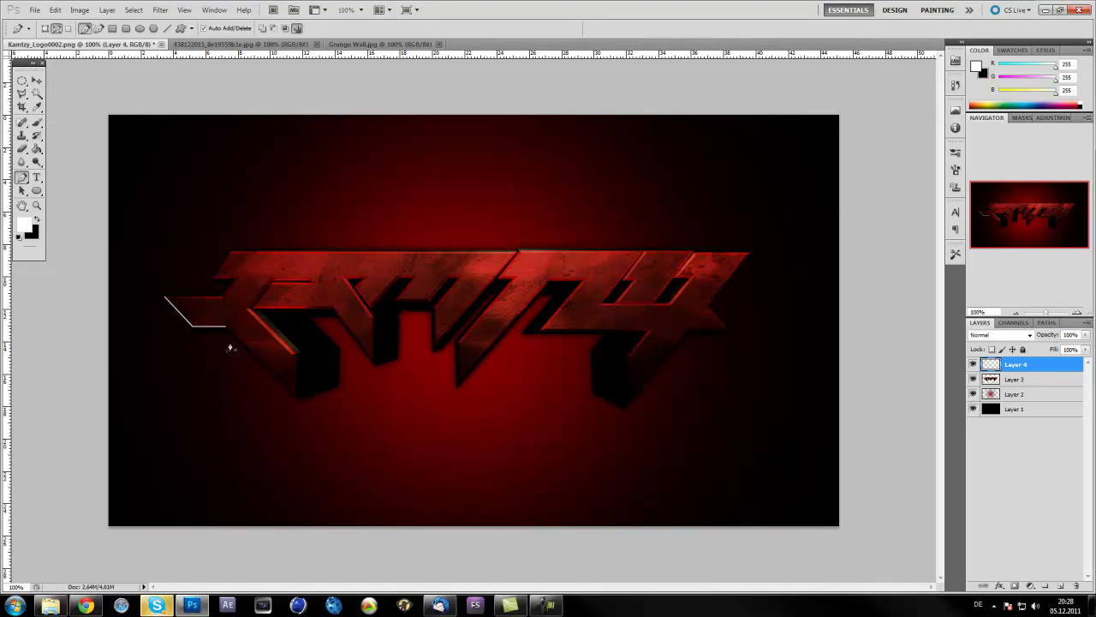
# Select the Eraser and reduce it to a smaller soft brush size for trimming the white line.
pyautogui.click(23, 149)
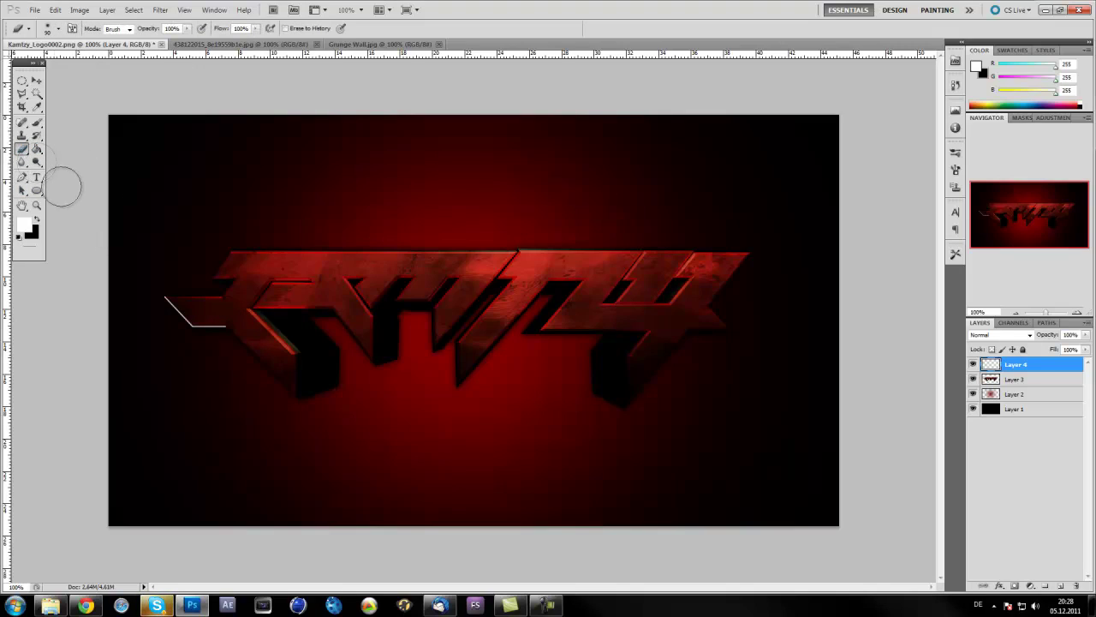
pyautogui.click(60, 30)
pyautogui.click(60, 30)
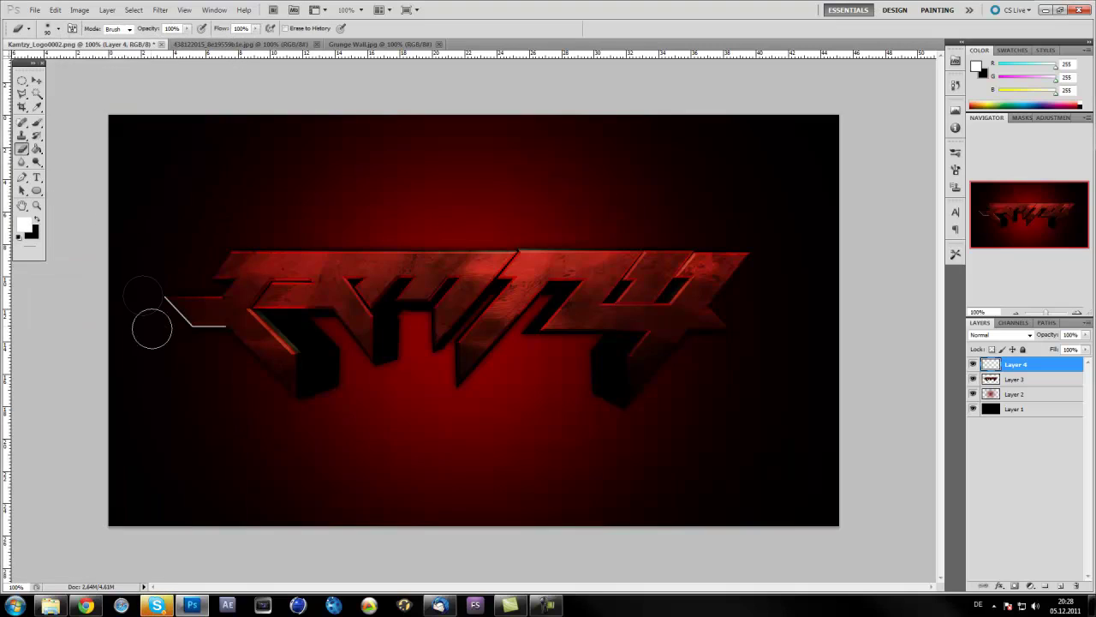
pyautogui.click(58, 28)
pyautogui.moveTo(82, 55); pyautogui.dragTo(65, 62)
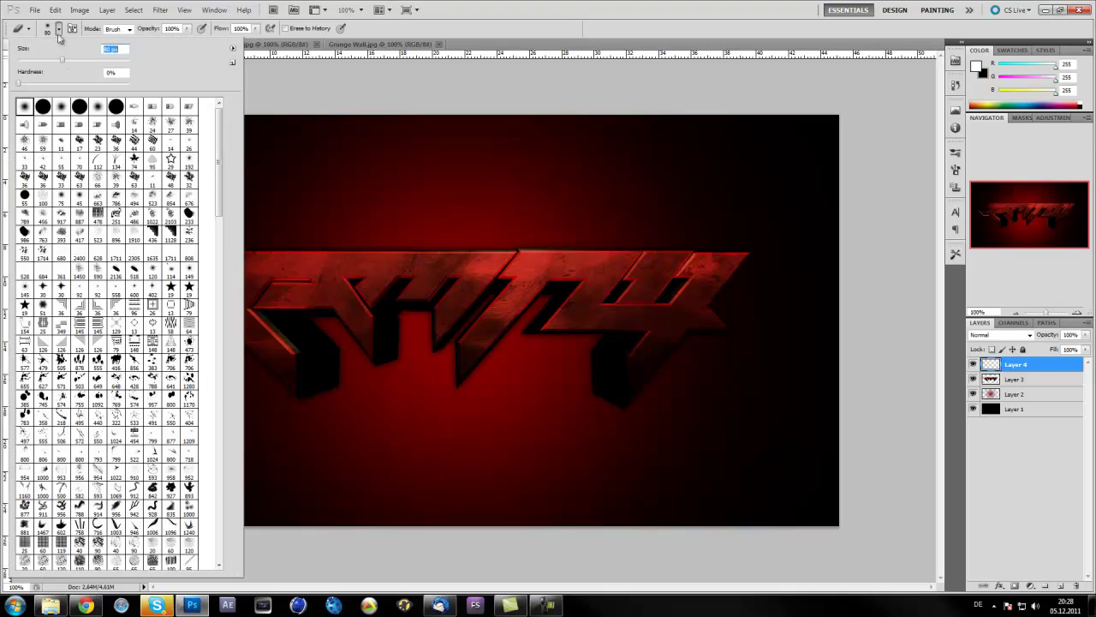
pyautogui.click(59, 31)
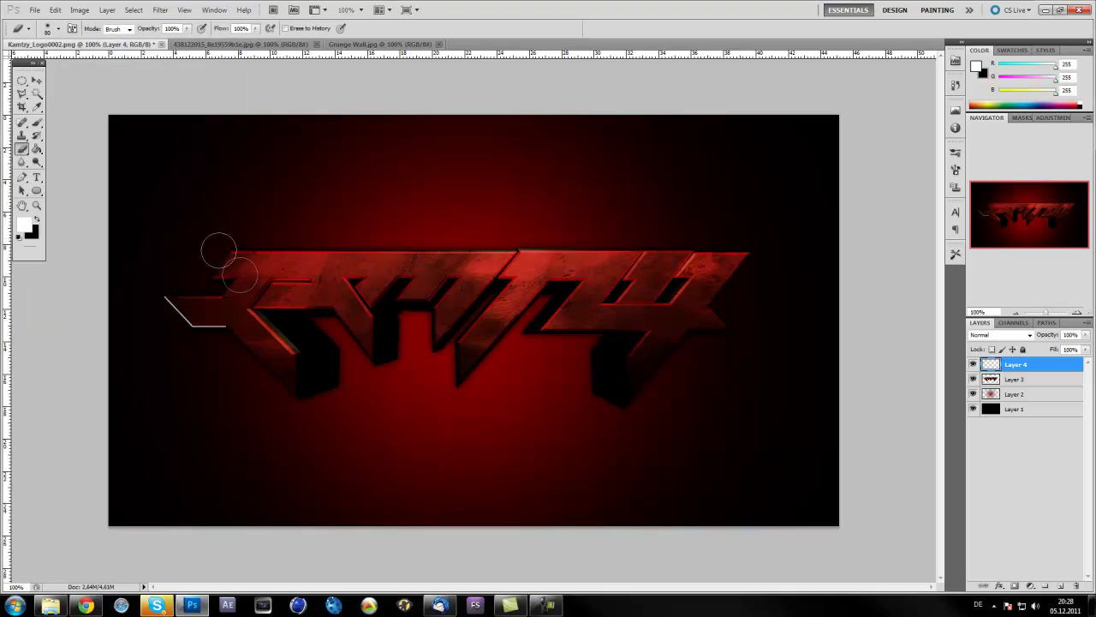
pyautogui.click(58, 28)
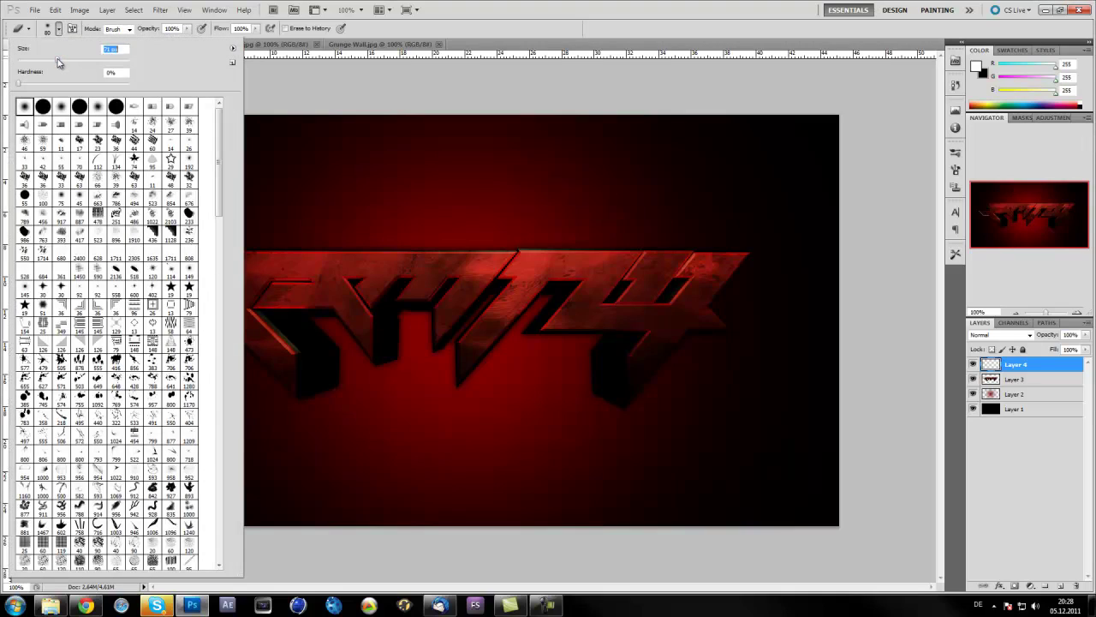
pyautogui.click(59, 31)
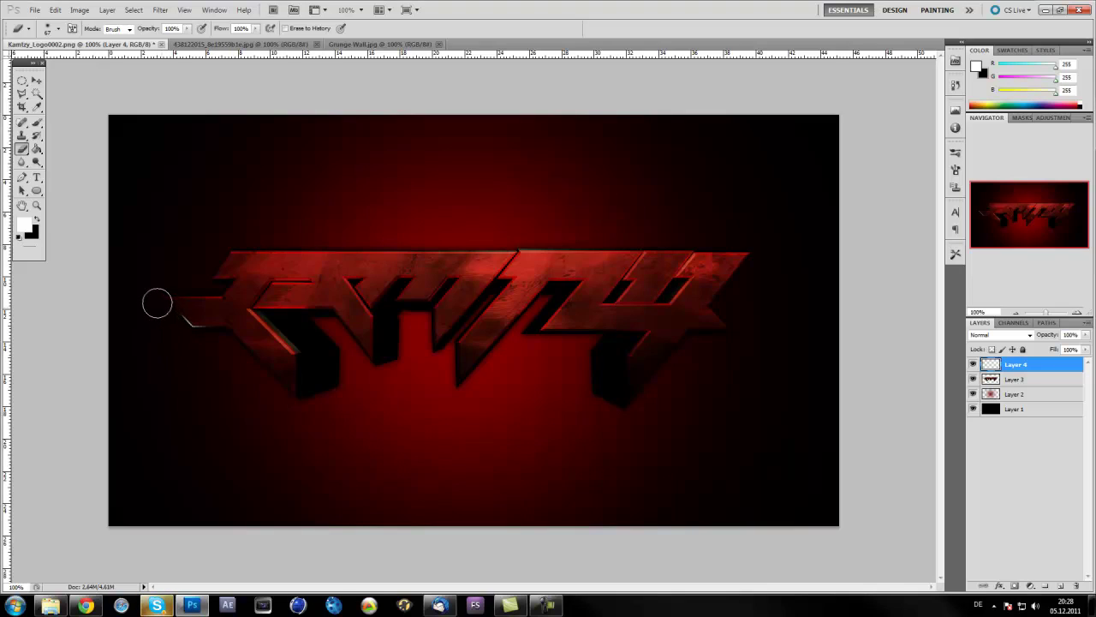
# Open the Layer Style dialog for Layer 4.
pyautogui.press('v')
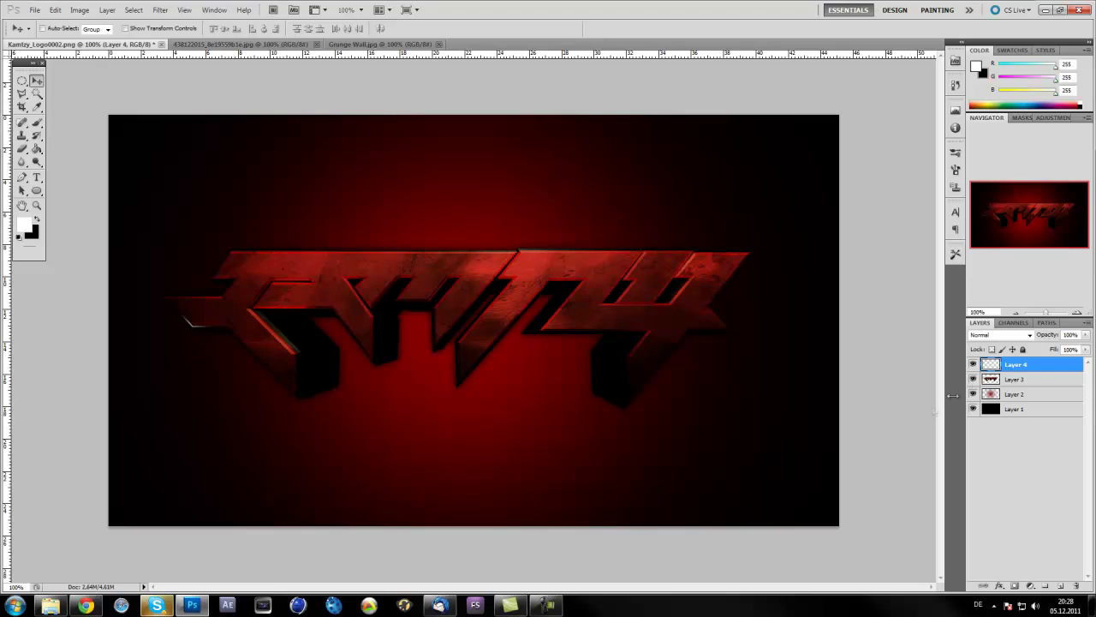
pyautogui.doubleClick(1037, 372)
pyautogui.moveTo(551, 160)
pyautogui.mouseDown()
pyautogui.moveTo(482, 146)
pyautogui.moveTo(548, 189)
pyautogui.moveTo(537, 147)
pyautogui.mouseUp()
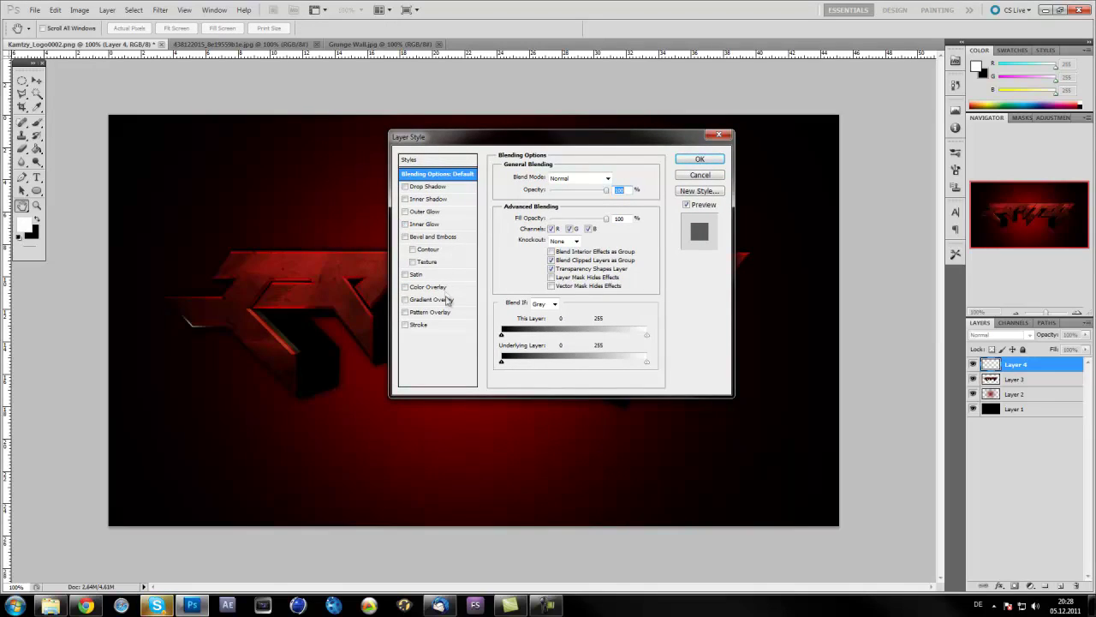
# Add a red Outer Glow in Normal mode at 100% opacity with 6 px size.
pyautogui.click(428, 211)
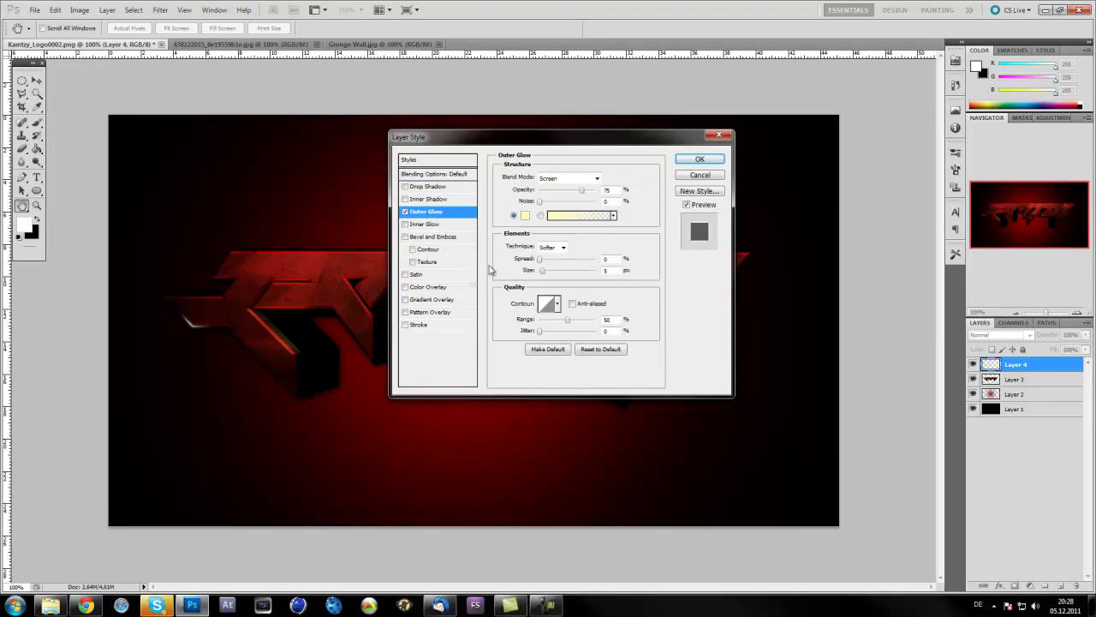
pyautogui.click(525, 215)
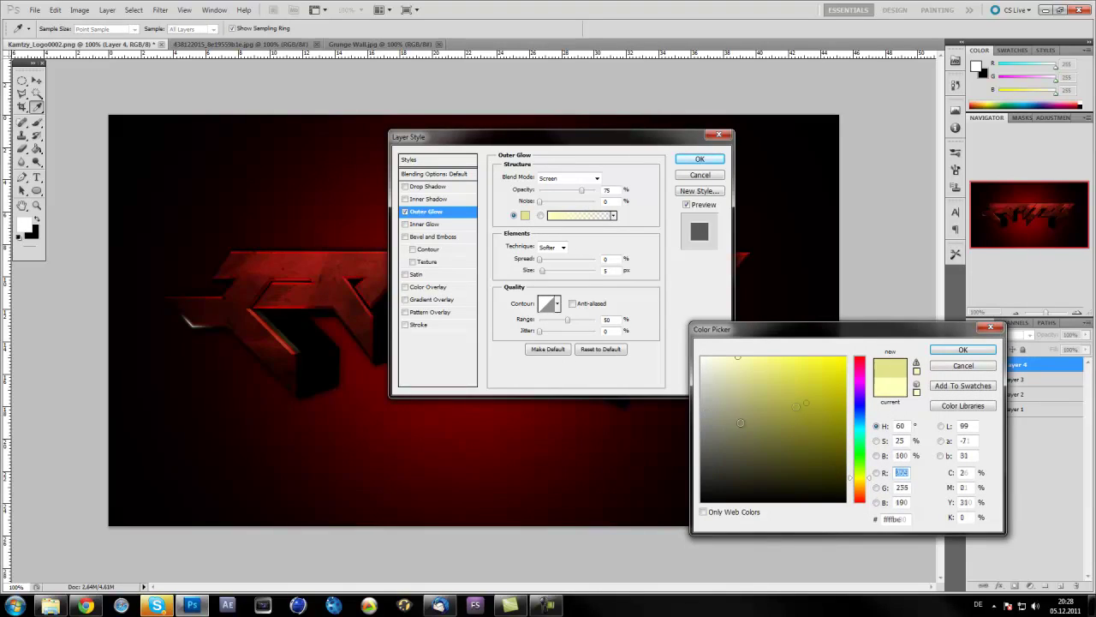
pyautogui.click(860, 358)
pyautogui.click(963, 349)
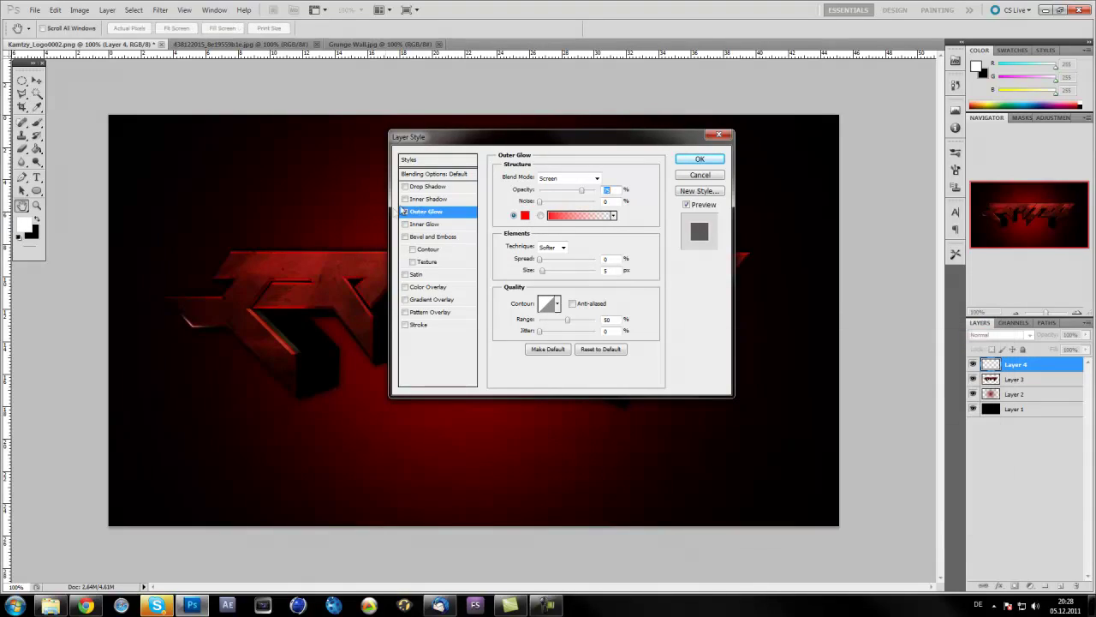
pyautogui.click(568, 179)
pyautogui.click(564, 187)
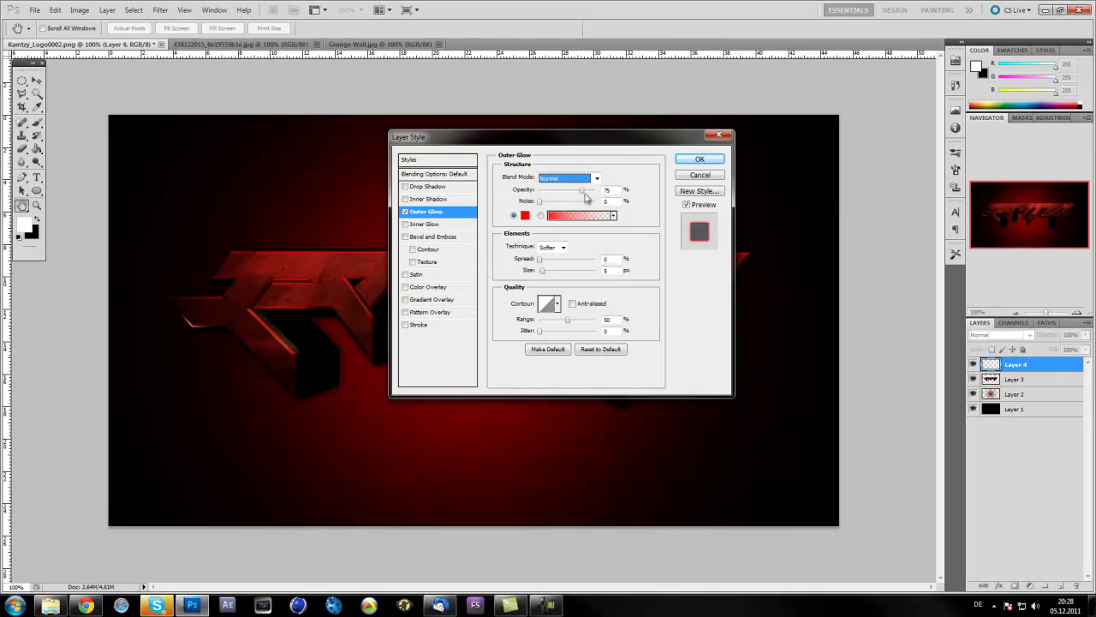
pyautogui.moveTo(583, 190); pyautogui.dragTo(668, 195)
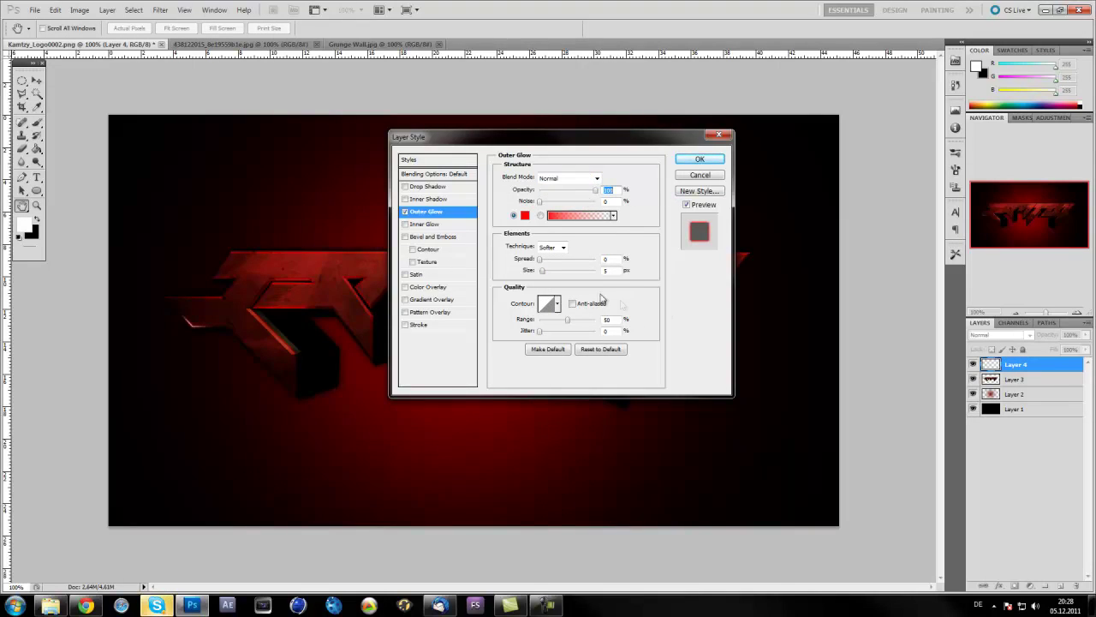
pyautogui.moveTo(545, 273); pyautogui.dragTo(545, 273)
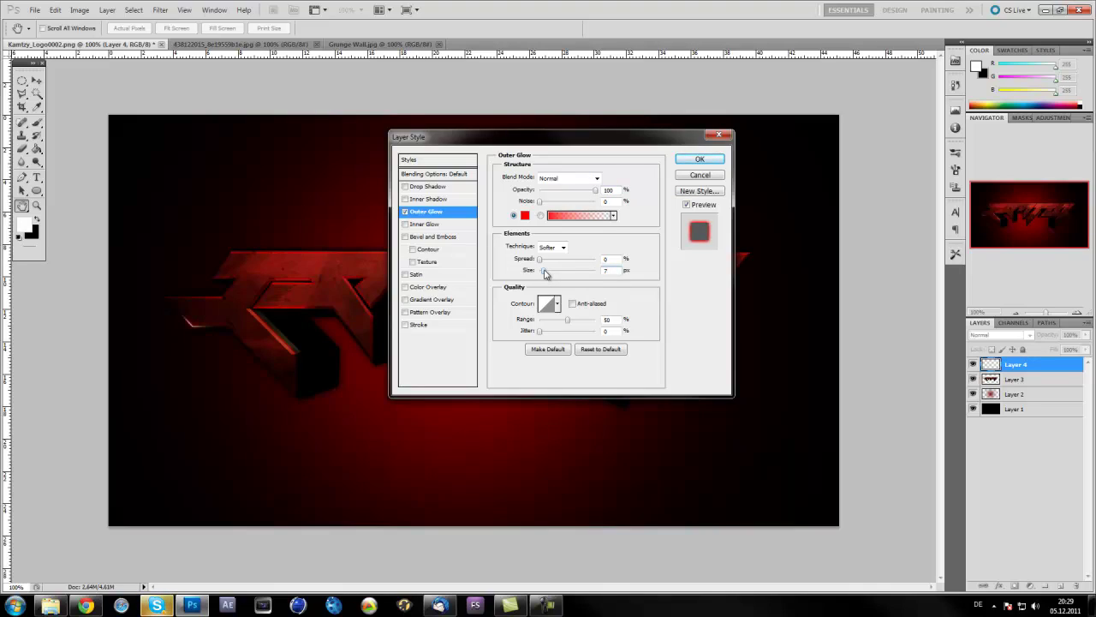
pyautogui.write('6')
# Add a red (ff0000) Normal-mode Inner Glow at about 30% opacity and apply both glows.
pyautogui.click(425, 223)
pyautogui.click(526, 215)
pyautogui.moveTo(753, 406); pyautogui.dragTo(886, 328)
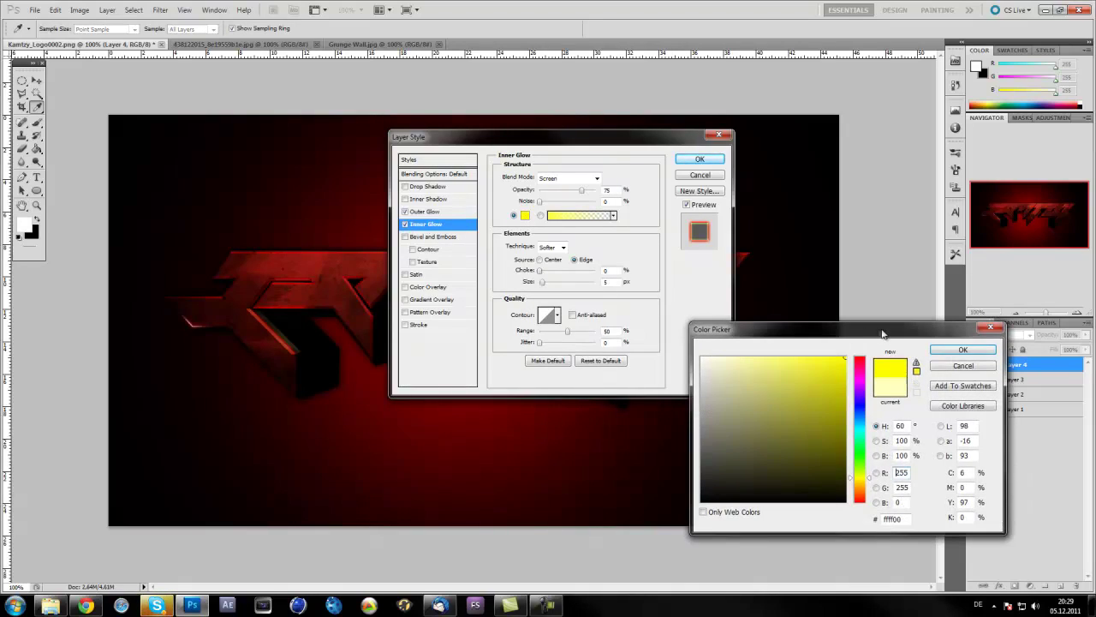
pyautogui.moveTo(858, 477); pyautogui.dragTo(859, 503)
pyautogui.click(957, 350)
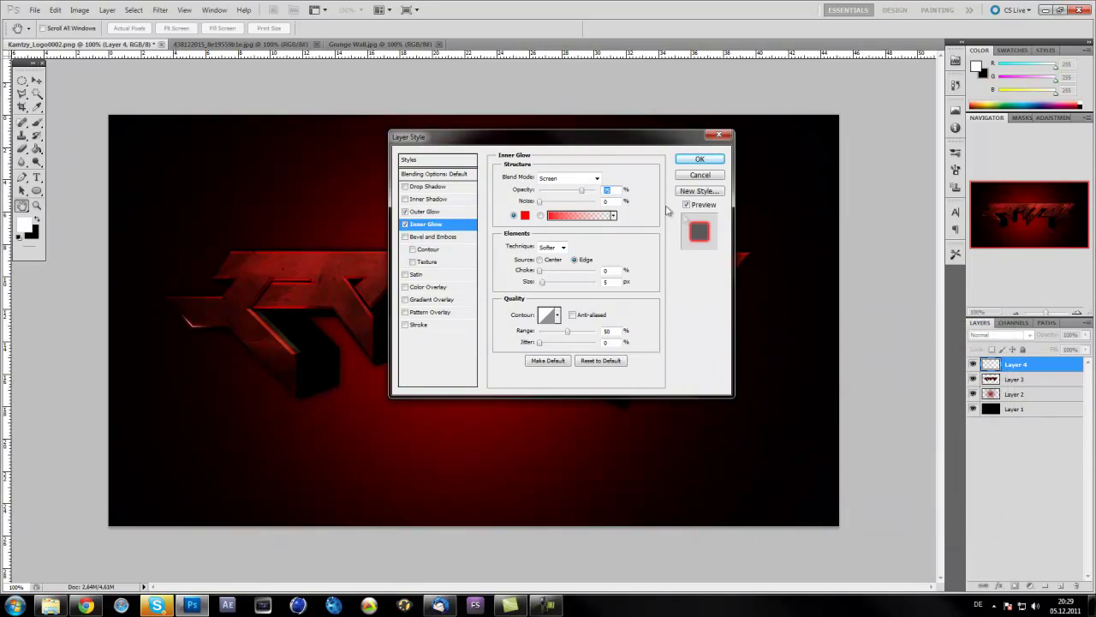
pyautogui.click(597, 178)
pyautogui.click(584, 191)
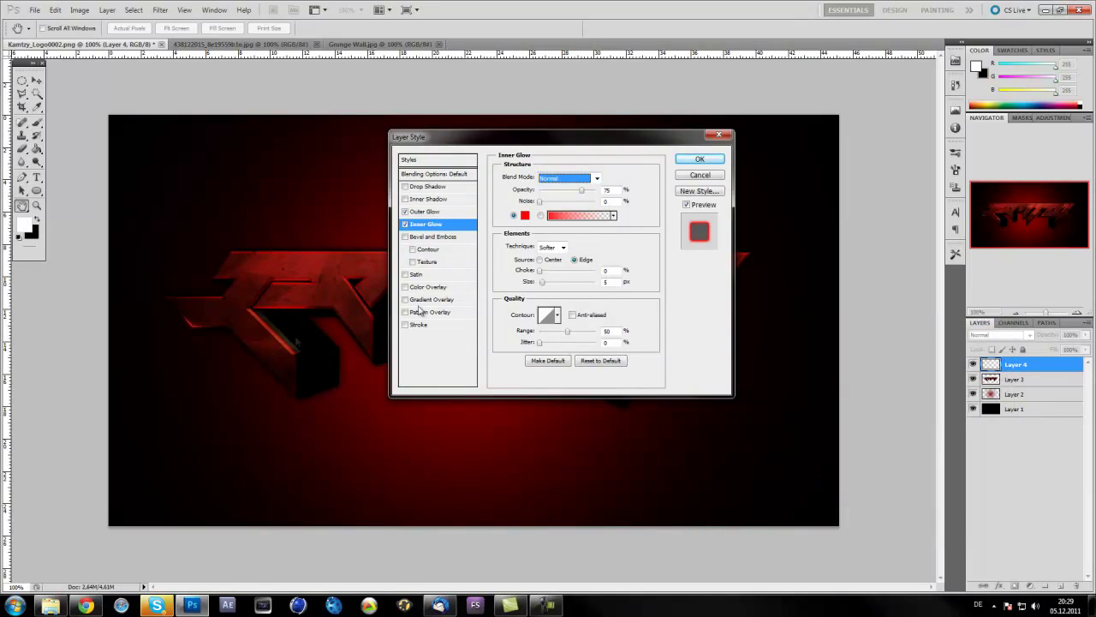
pyautogui.moveTo(580, 189); pyautogui.dragTo(559, 196)
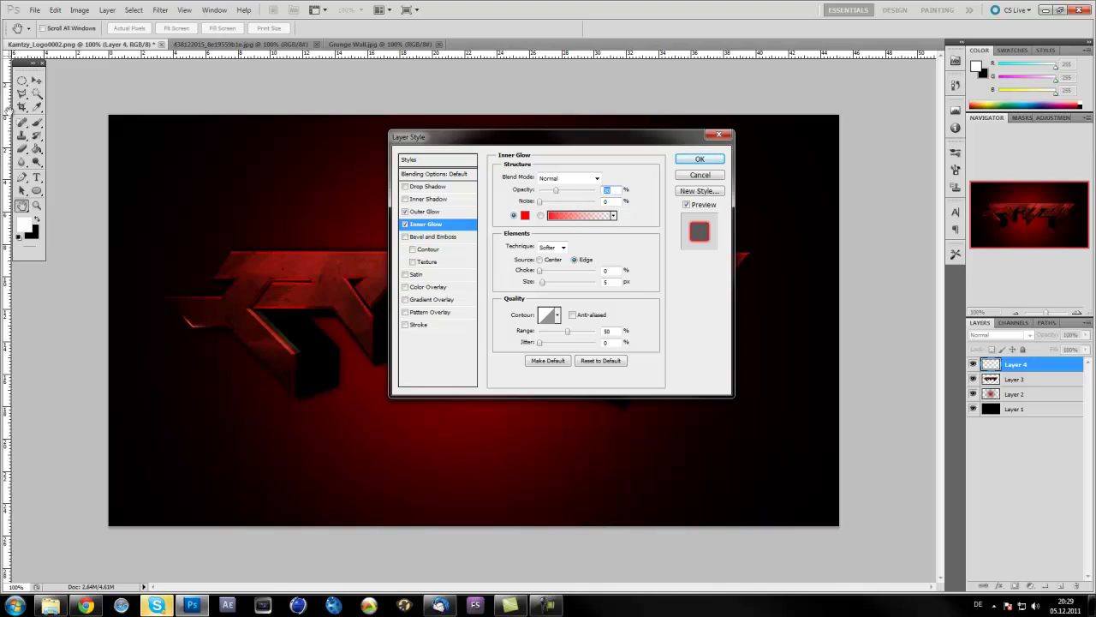
pyautogui.moveTo(495, 146); pyautogui.dragTo(455, 169)
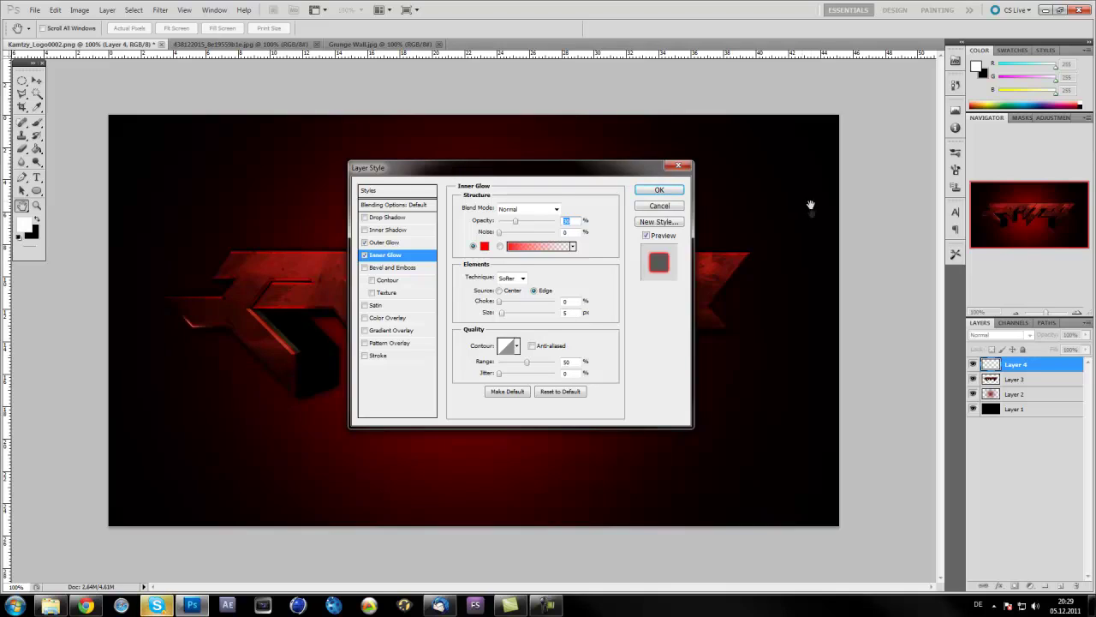
pyautogui.click(658, 190)
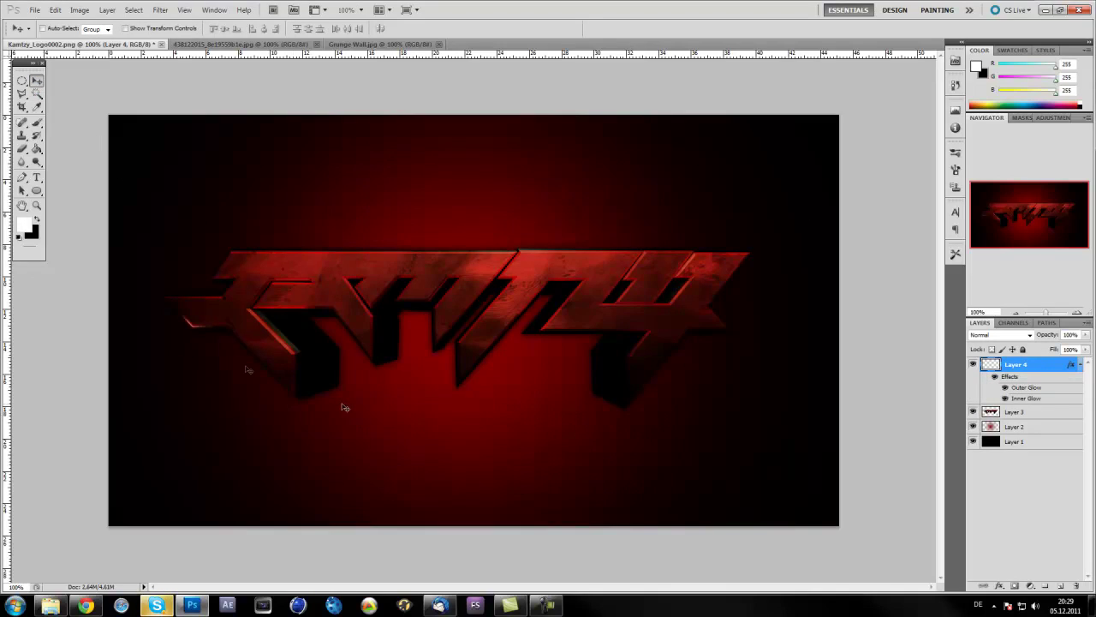
pyautogui.click(22, 177)
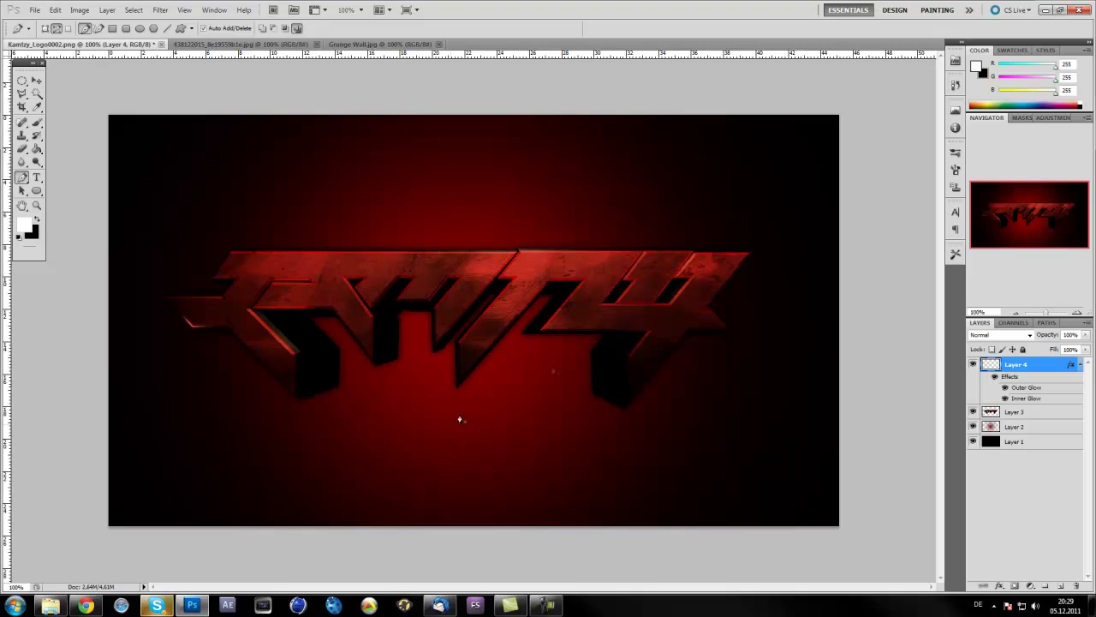
pyautogui.click(1080, 364)
pyautogui.click(1046, 385)
pyautogui.doubleClick(1046, 387)
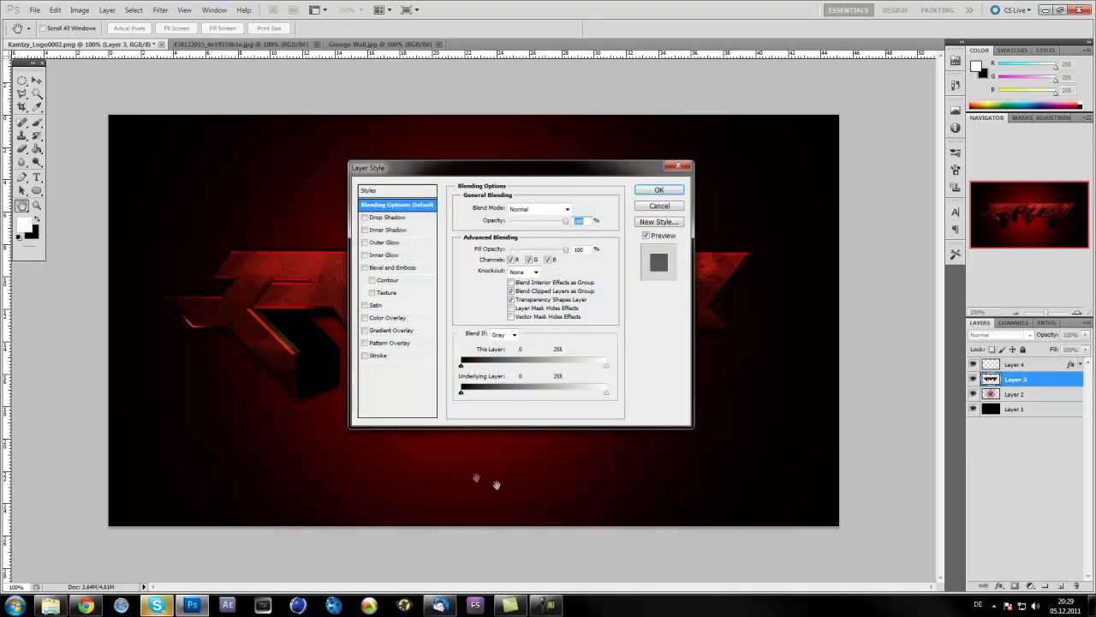
pyautogui.click(377, 355)
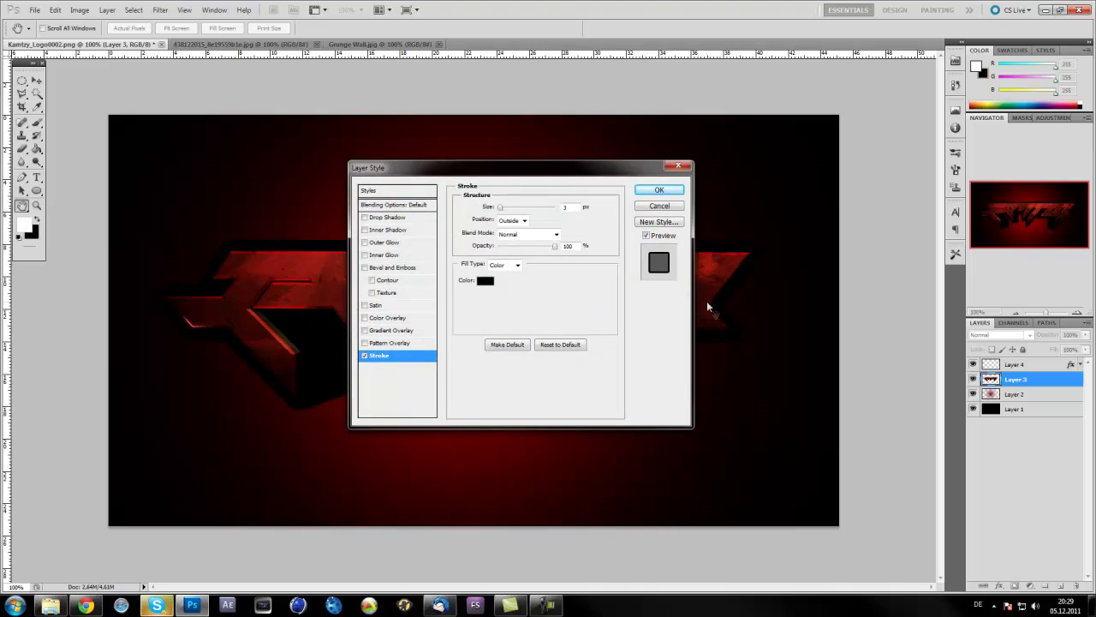
pyautogui.click(660, 206)
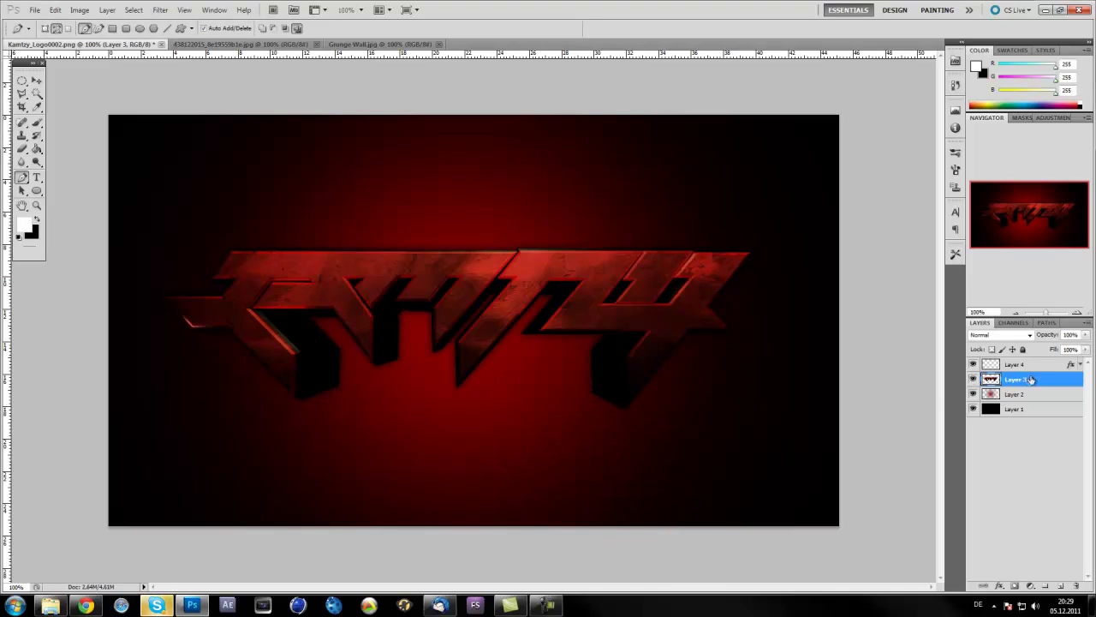
pyautogui.click(1038, 366)
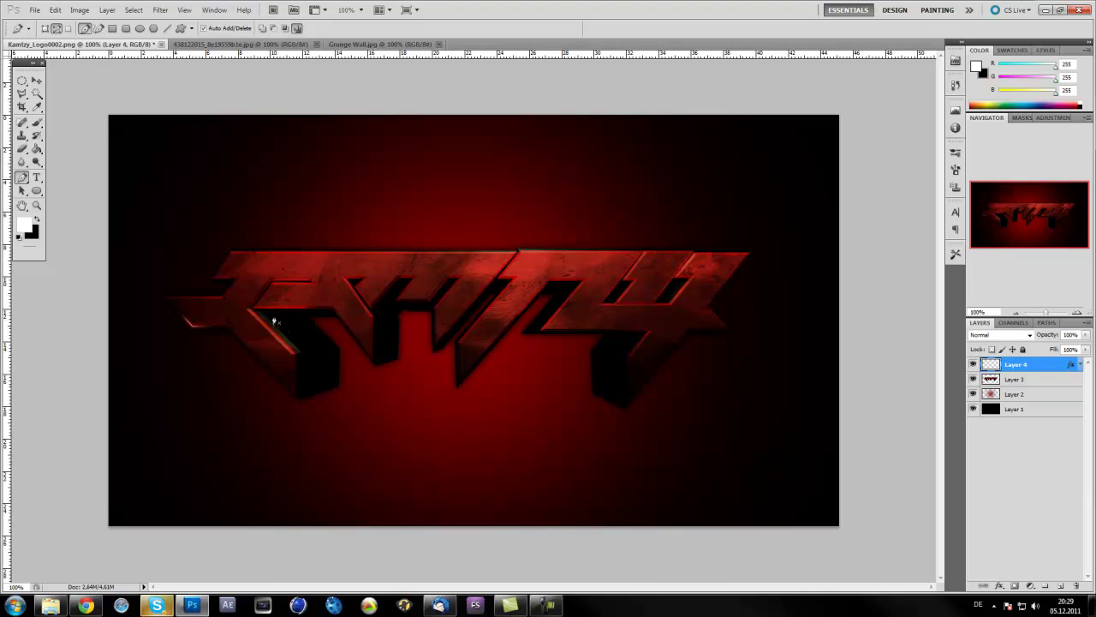
pyautogui.click(36, 80)
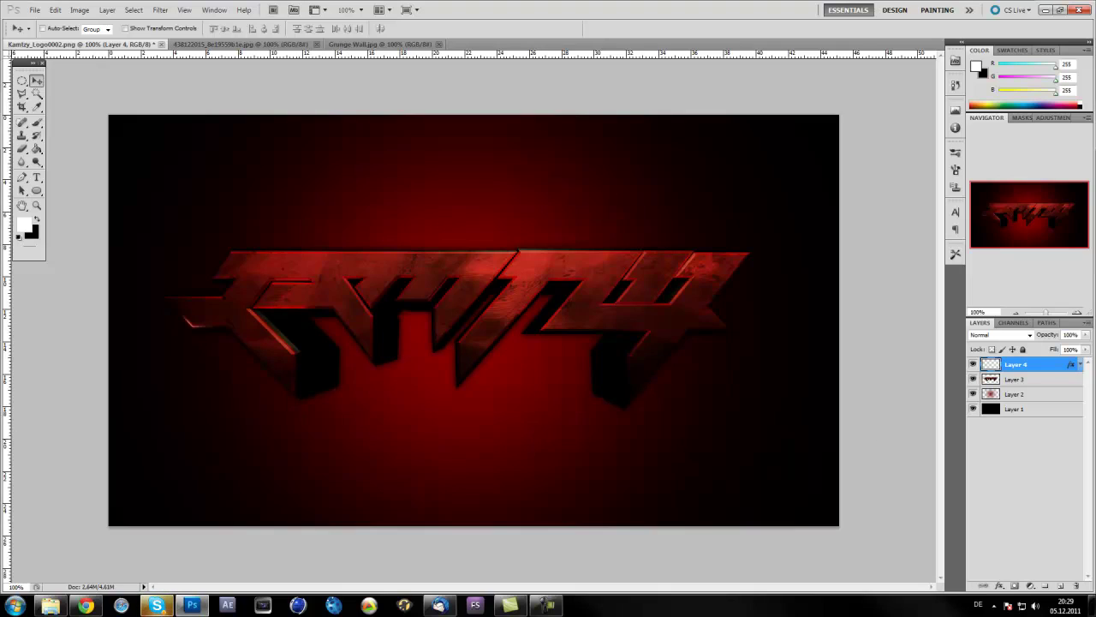
pyautogui.doubleClick(1056, 365)
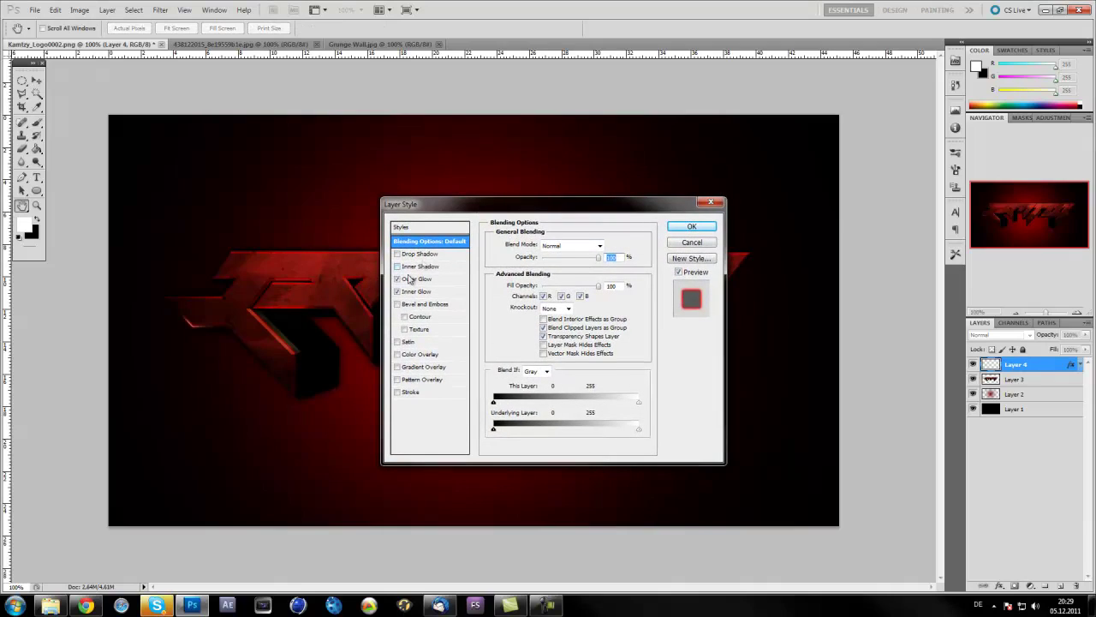
pyautogui.click(418, 280)
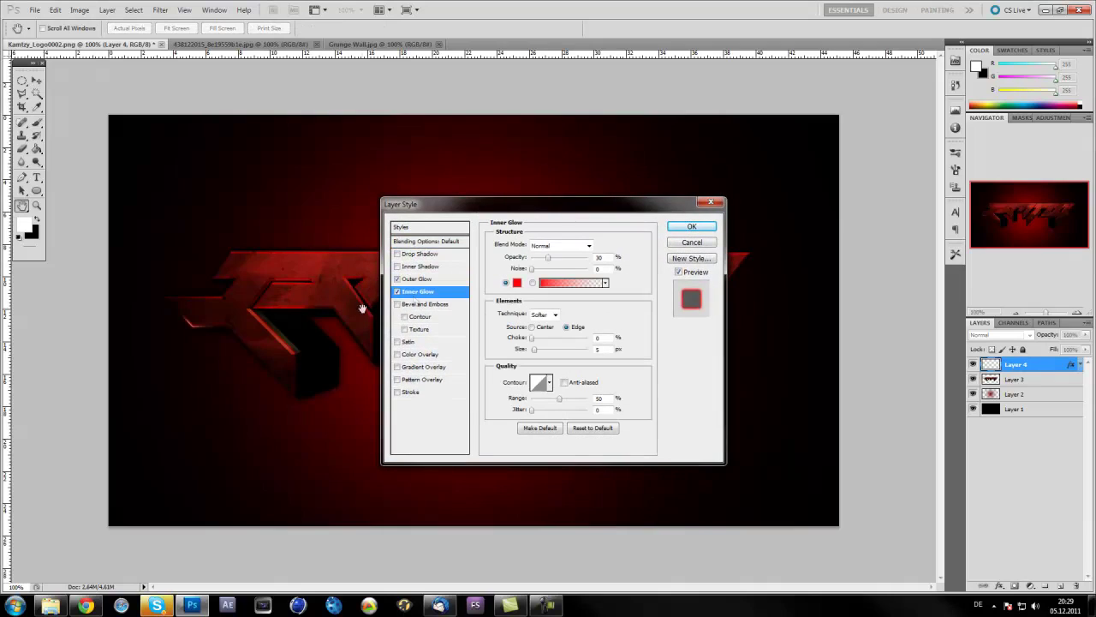
pyautogui.click(691, 226)
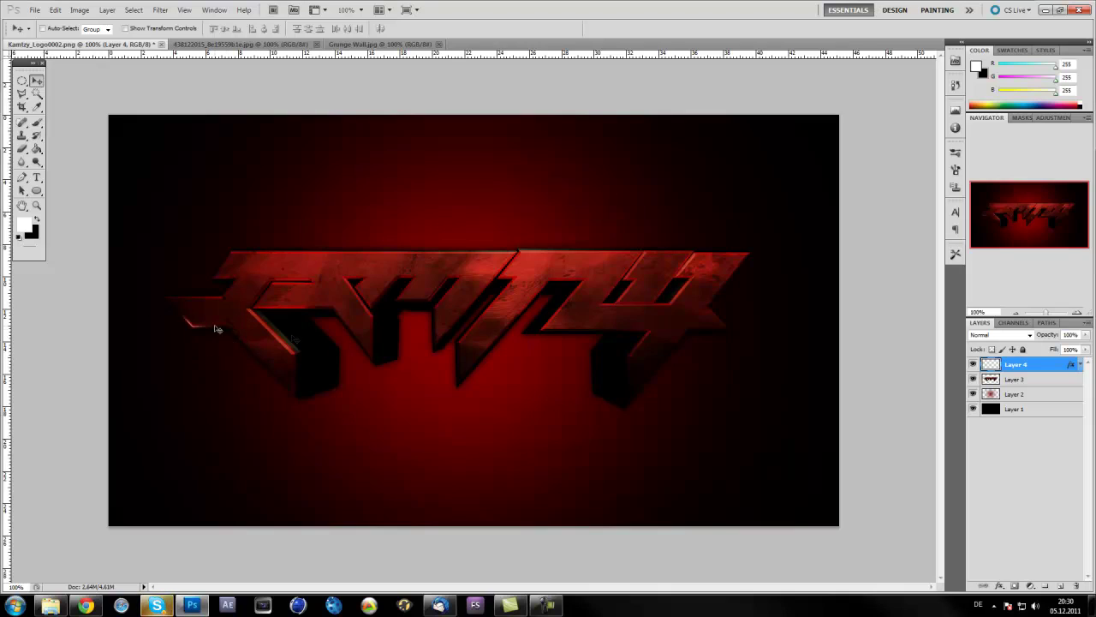
# Stroke a four-point pen path along the second letter's V edge with the brush, then delete the path.
pyautogui.click(22, 178)
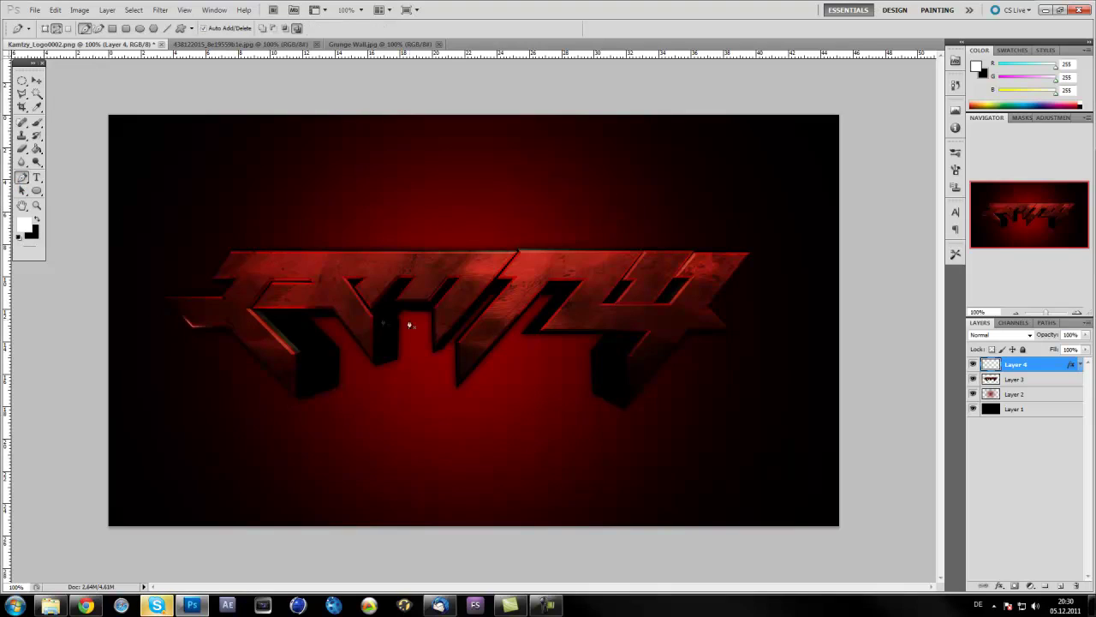
pyautogui.click(364, 278)
pyautogui.click(356, 285)
pyautogui.click(372, 305)
pyautogui.click(397, 279)
pyautogui.rightClick(392, 303)
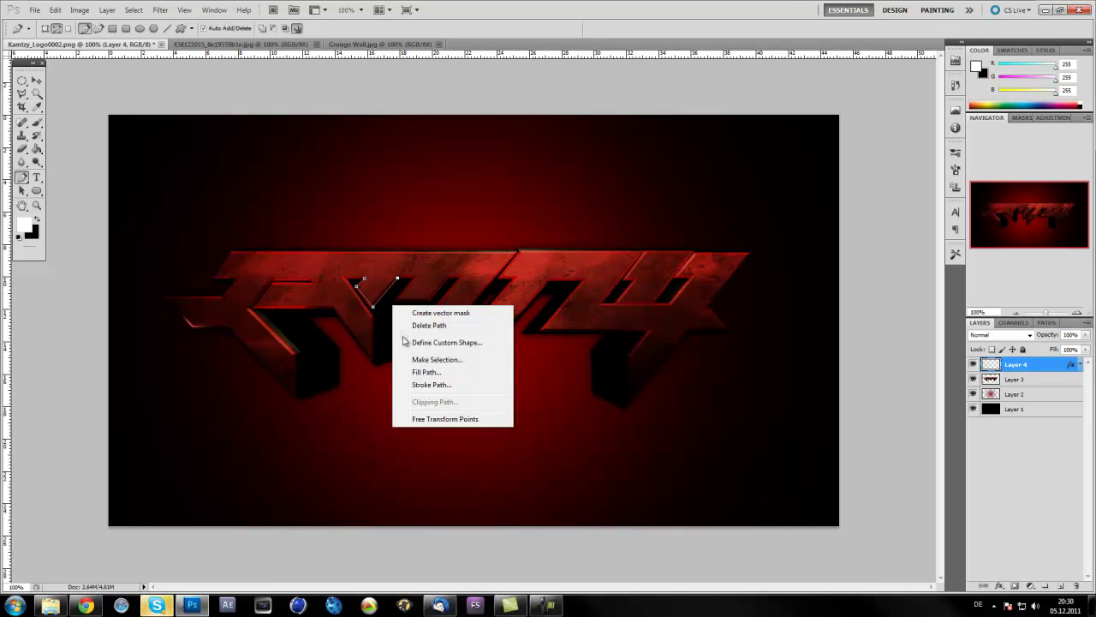
pyautogui.click(438, 385)
pyautogui.click(536, 219)
pyautogui.rightClick(437, 295)
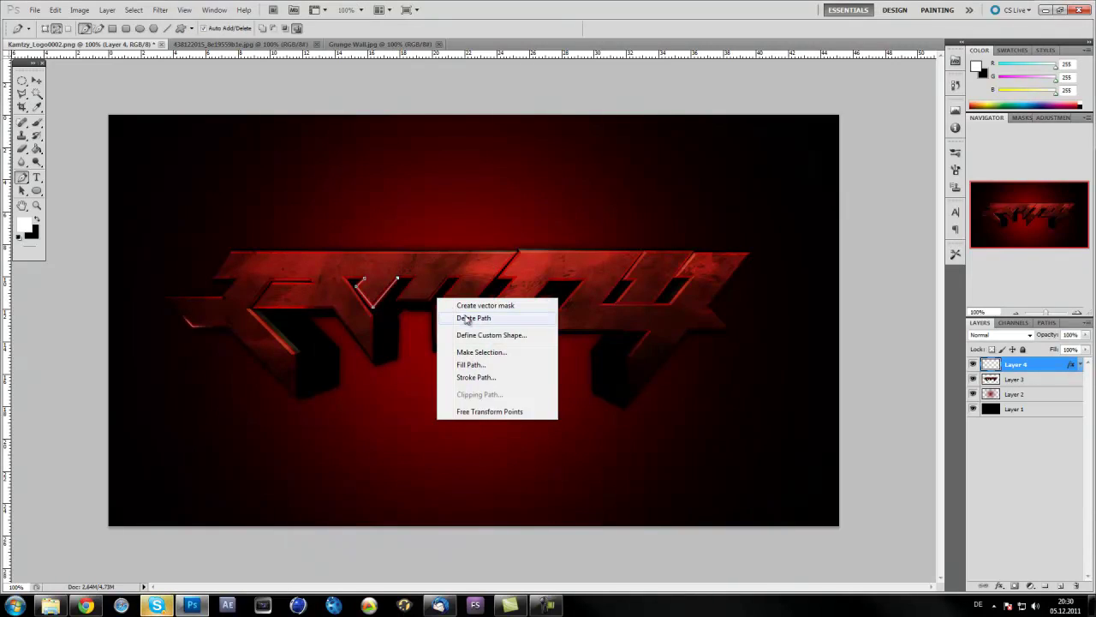
pyautogui.click(462, 318)
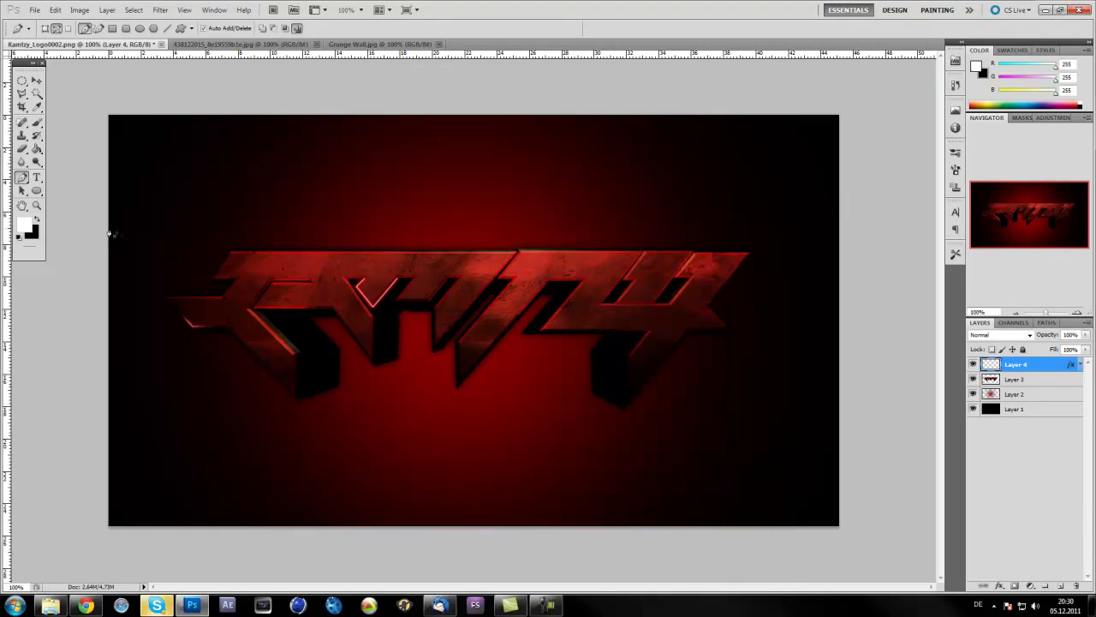
# Erase part of the V highlight's right arm, then return to the Move tool.
pyautogui.click(351, 280)
pyautogui.click(21, 149)
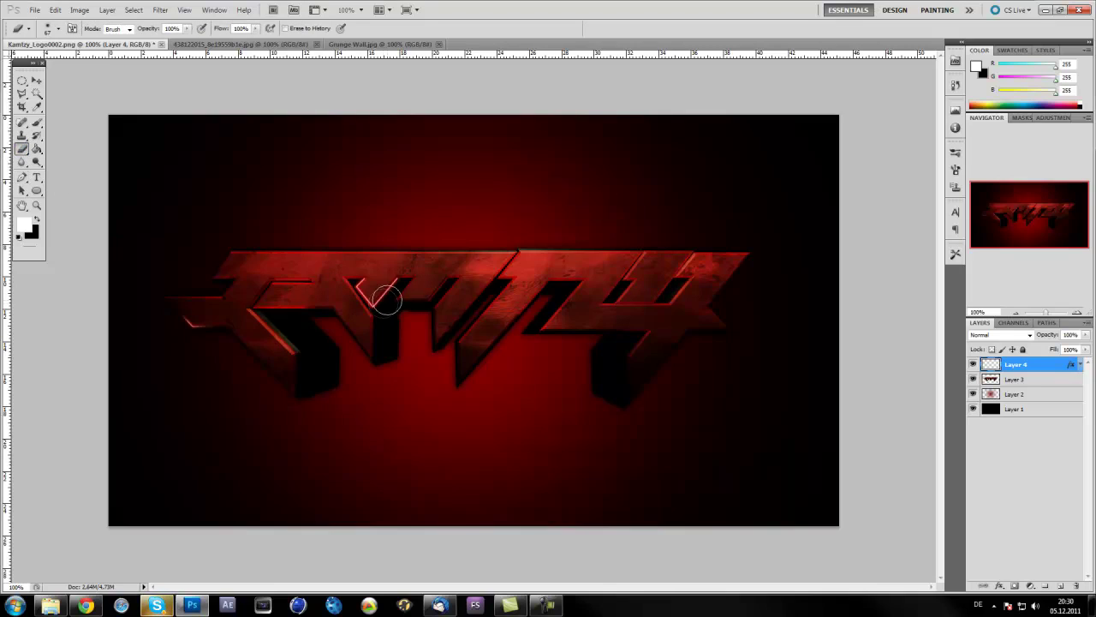
pyautogui.moveTo(405, 274)
pyautogui.mouseDown()
pyautogui.moveTo(385, 281)
pyautogui.moveTo(392, 273)
pyautogui.moveTo(367, 264)
pyautogui.moveTo(354, 310)
pyautogui.mouseUp()
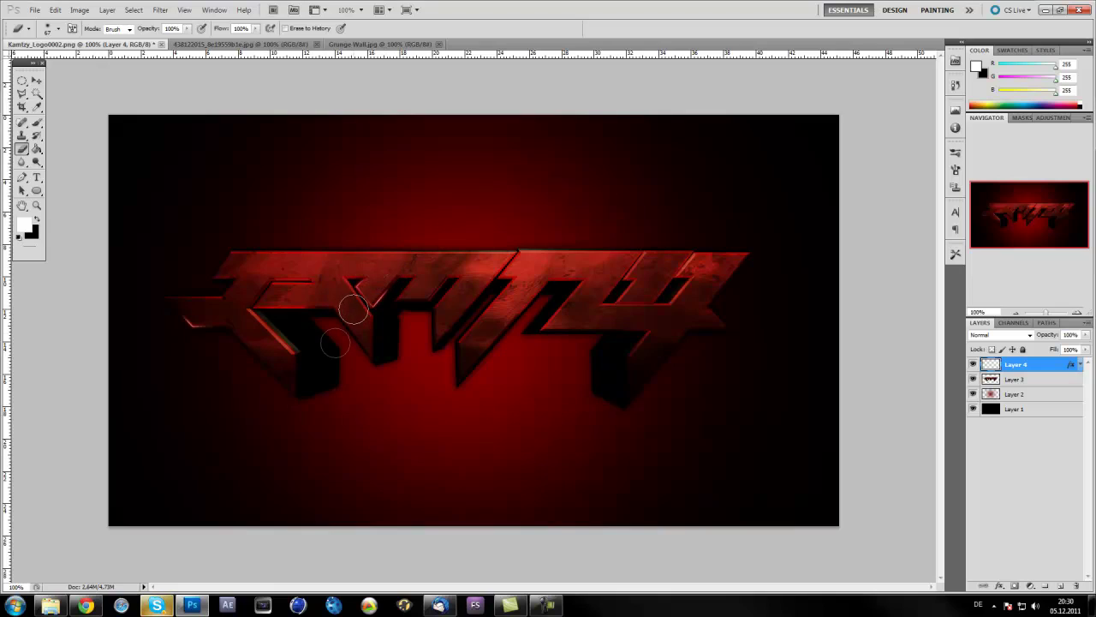
pyautogui.click(37, 81)
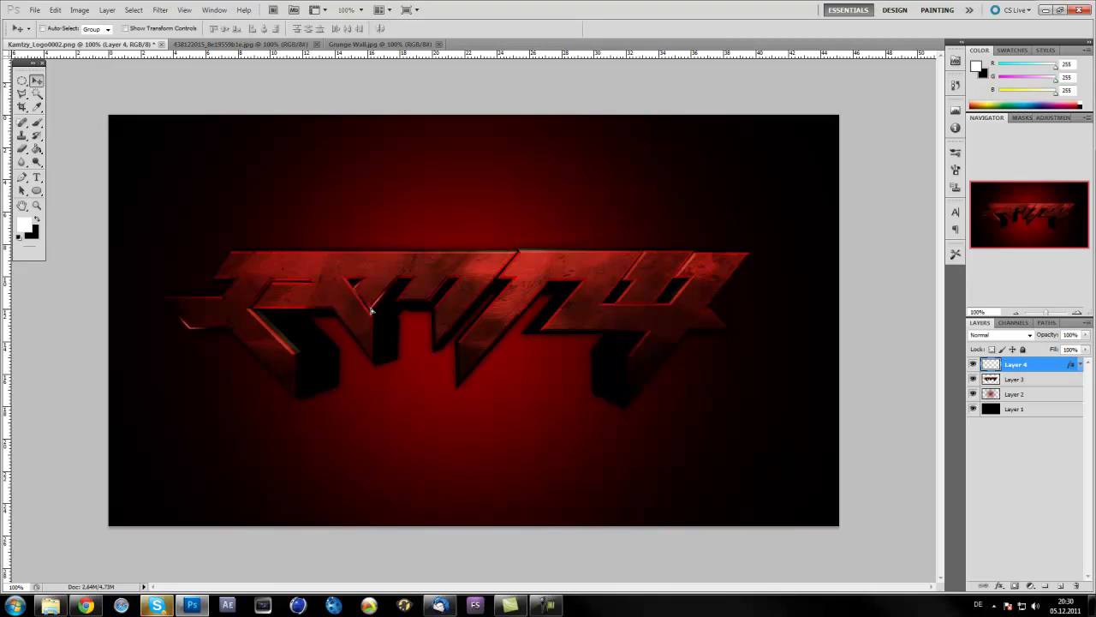